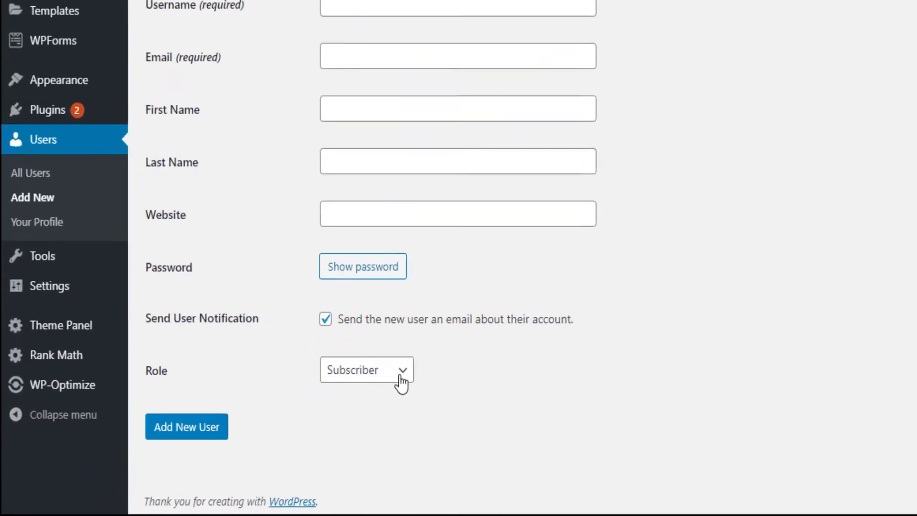
Step: Look through the role list, leaving the role at Subscriber for now
click(253, 425)
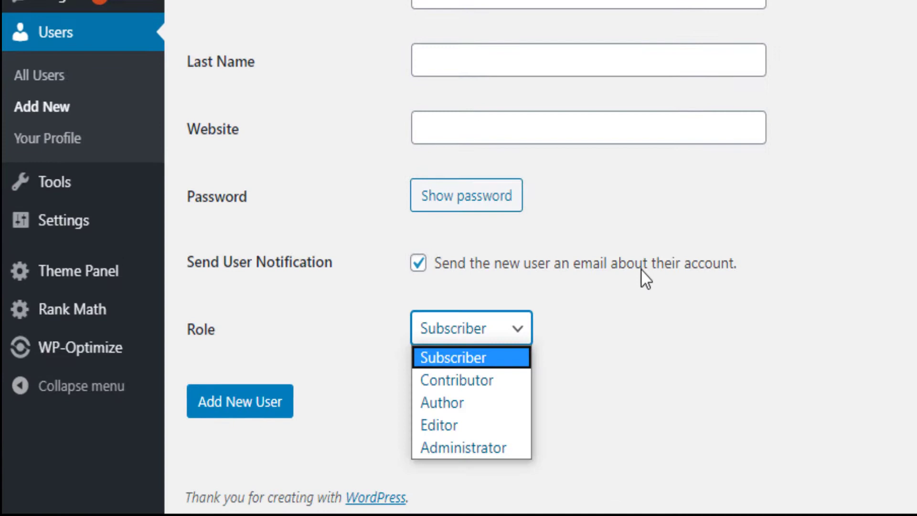
click(327, 394)
click(512, 326)
click(875, 176)
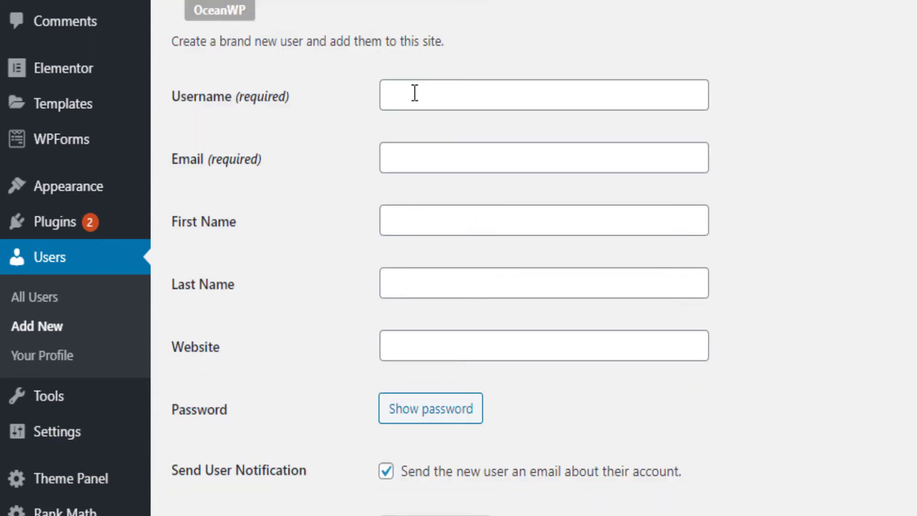
Step: Enter the new user's username, e-mail address and first name
click(414, 93)
text(franc)
key(Tab)
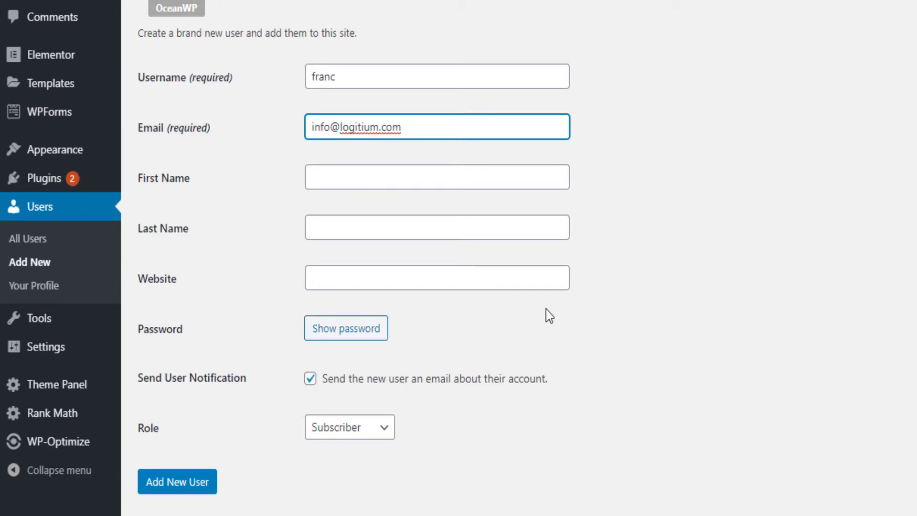
key(Tab)
text(Franck)
key(Tab)
key(Tab)
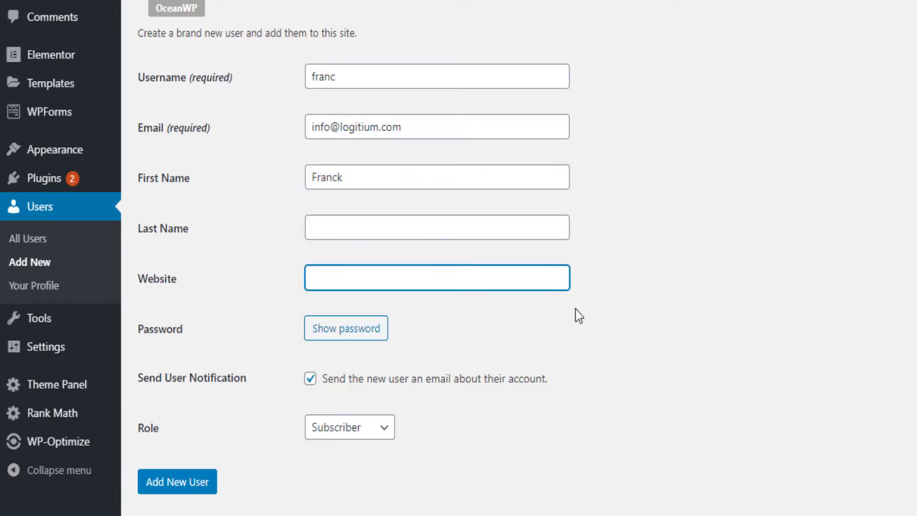
Step: Replace the generated password with a custom password rated Strong
click(346, 328)
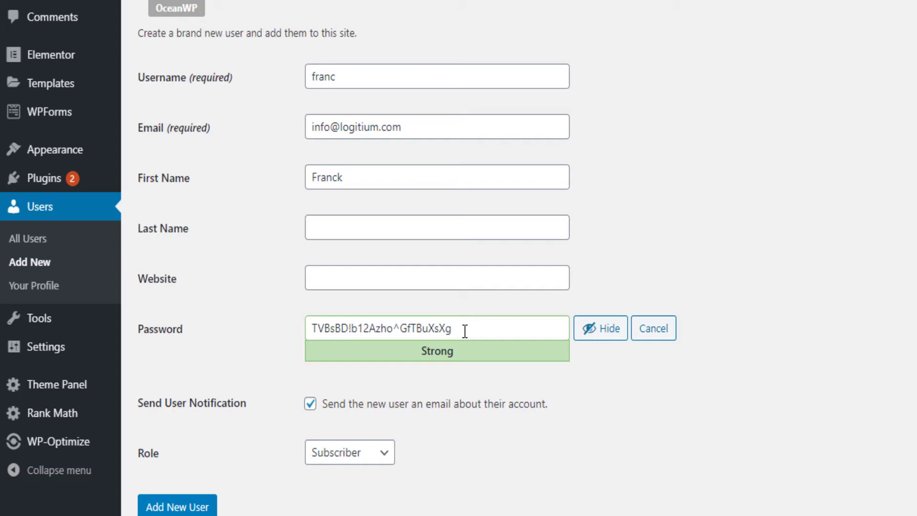
drag(465, 330, 263, 321)
key(BackSpace)
click(601, 328)
key(ctrl+v)
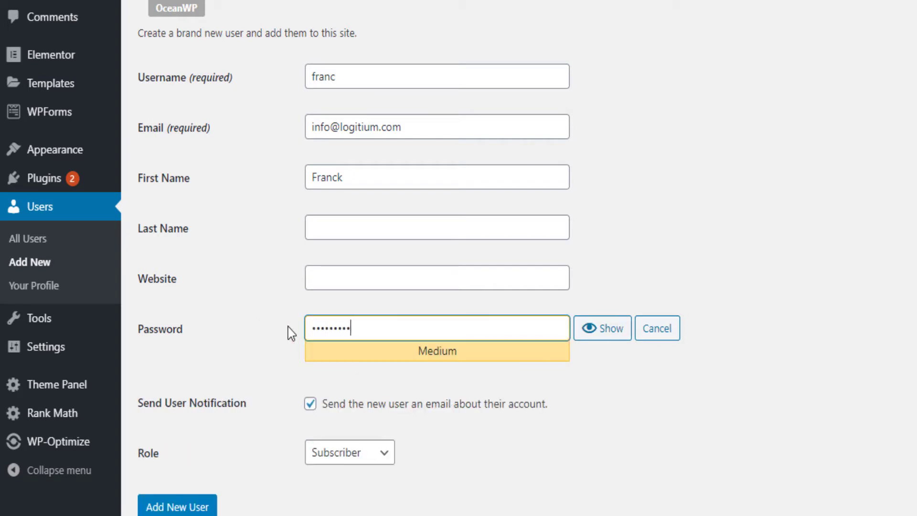
text(••)
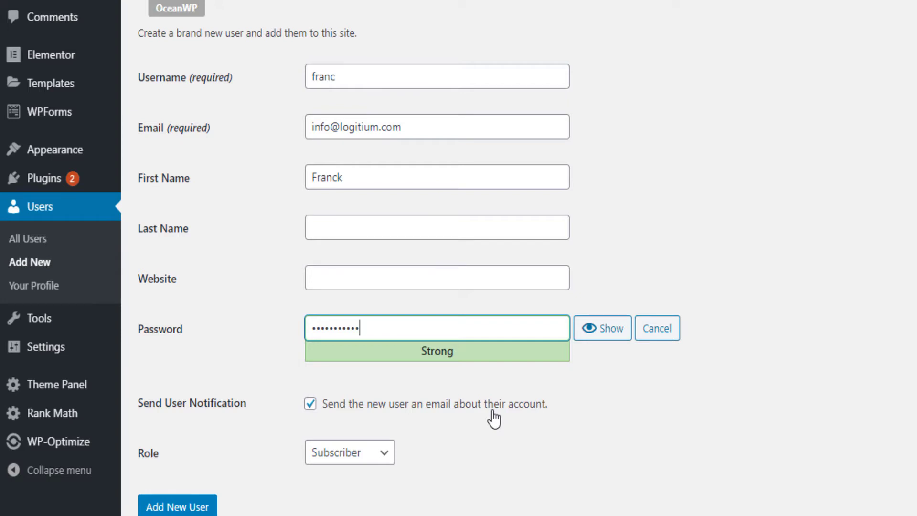
Step: Give the new user the Administrator role and create the account
click(366, 457)
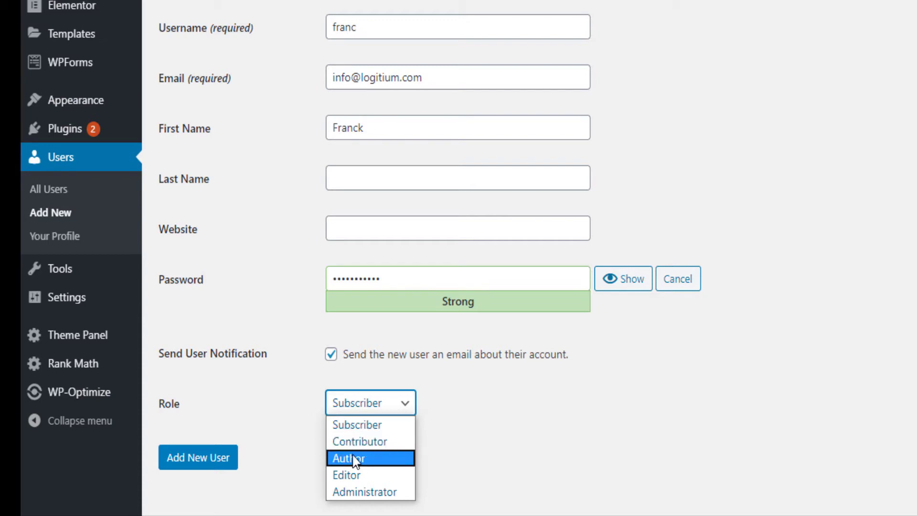
click(364, 492)
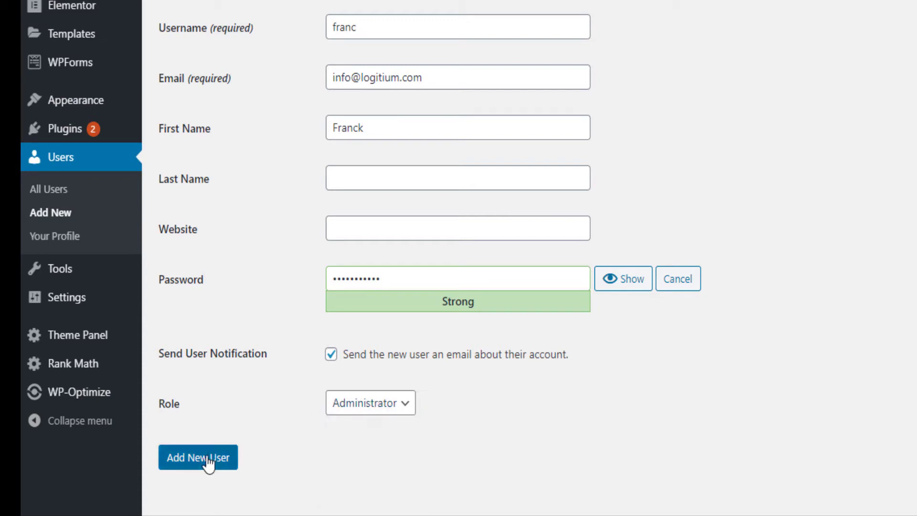
click(209, 464)
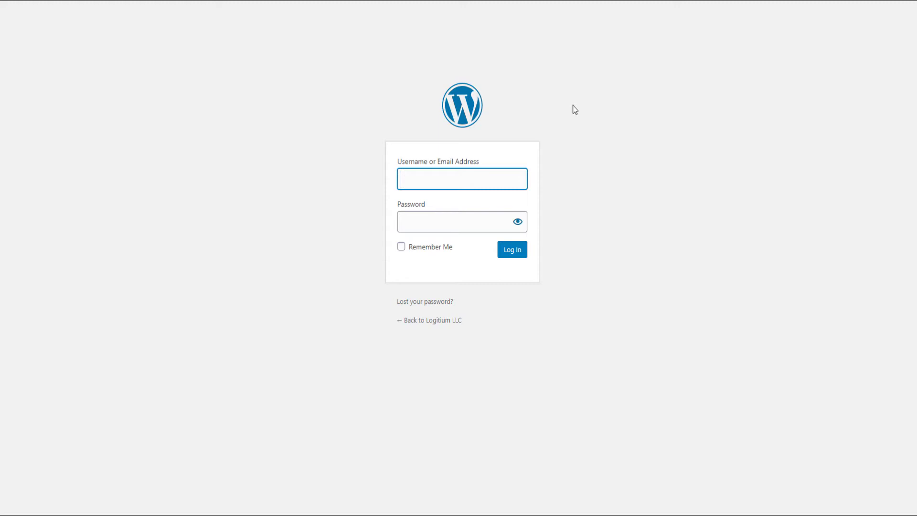
Step: Log in with the new user's username and password, with Remember Me ticked
text(franc)
key(Tab)
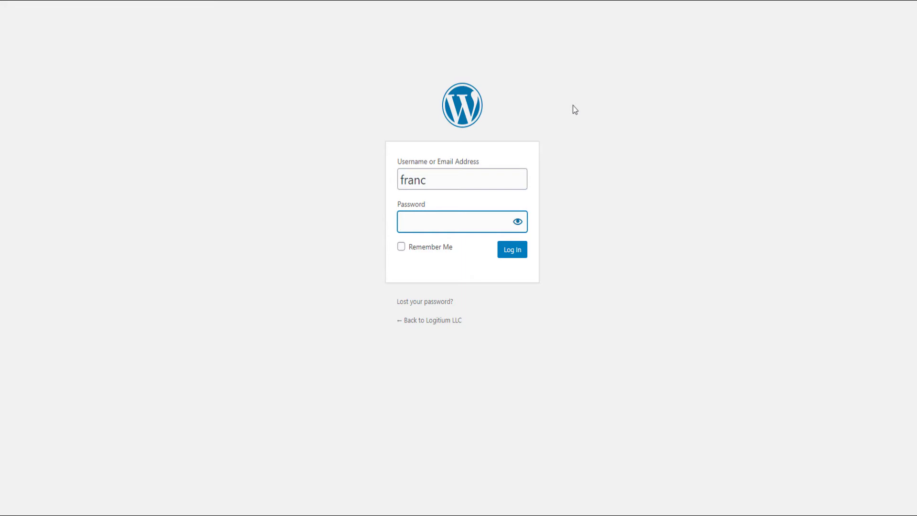
text(•••••••••••)
click(401, 247)
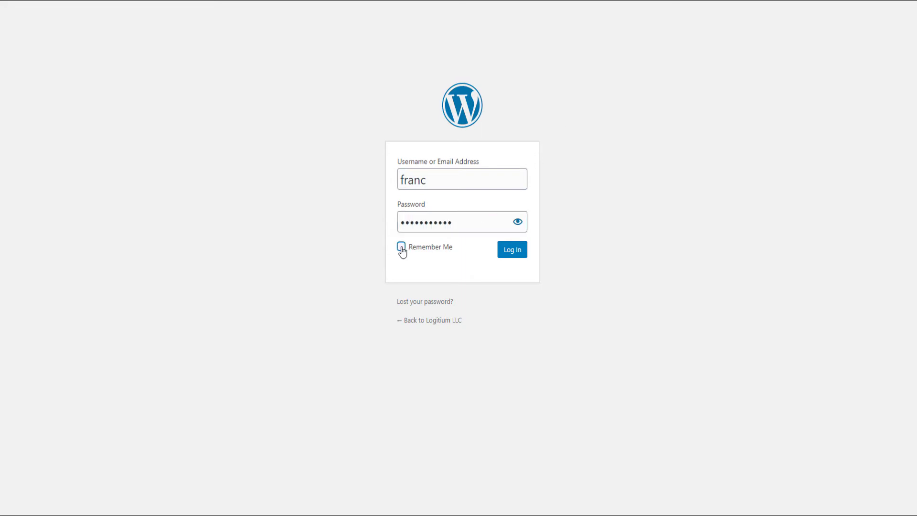
click(515, 254)
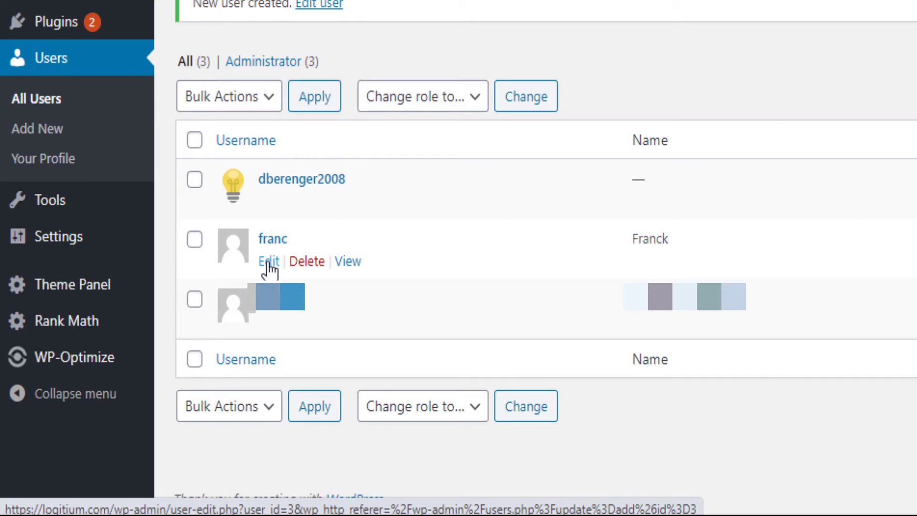
Step: In the new user's profile, replace the generated password with a custom one
click(269, 262)
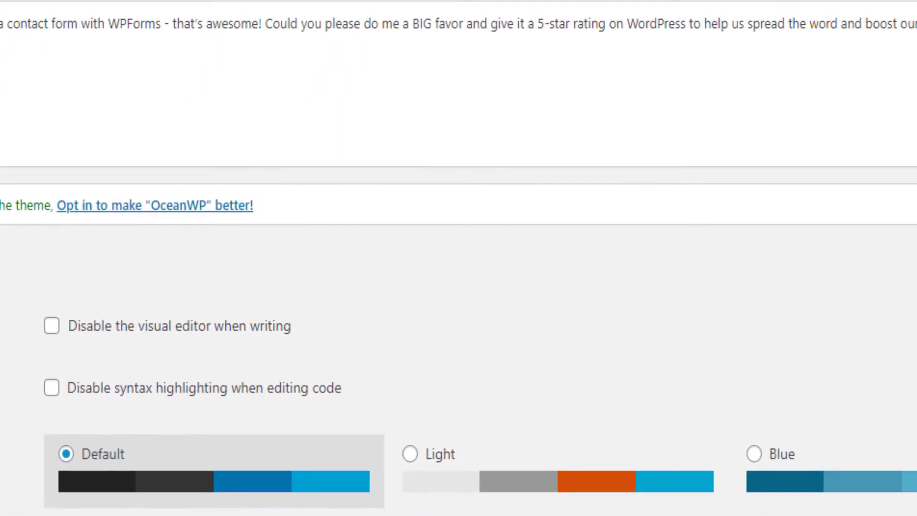
scroll(459, 258, down, 20)
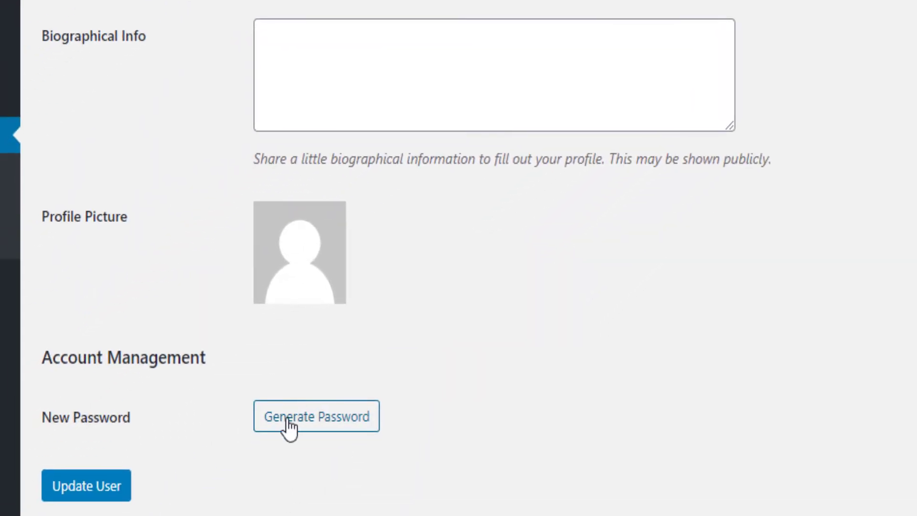
click(288, 421)
drag(467, 412, 208, 417)
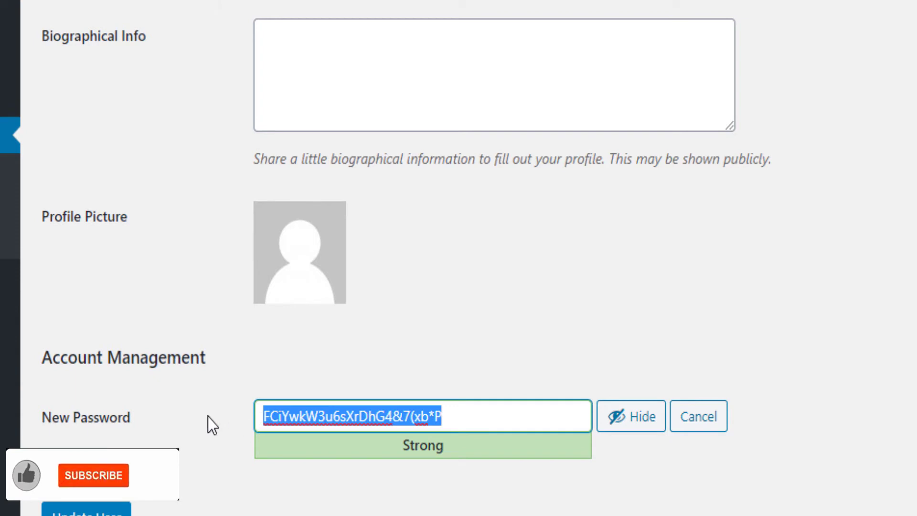
click(641, 416)
text(••••••••••••)
scroll(387, 19, down, 1)
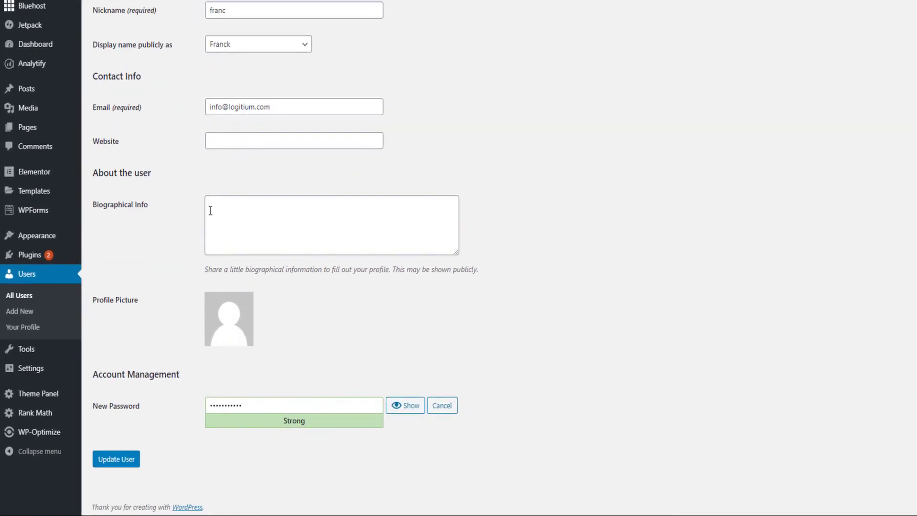
Step: Save the updated password, then log in with it on the login page
click(118, 459)
key(alt+Tab)
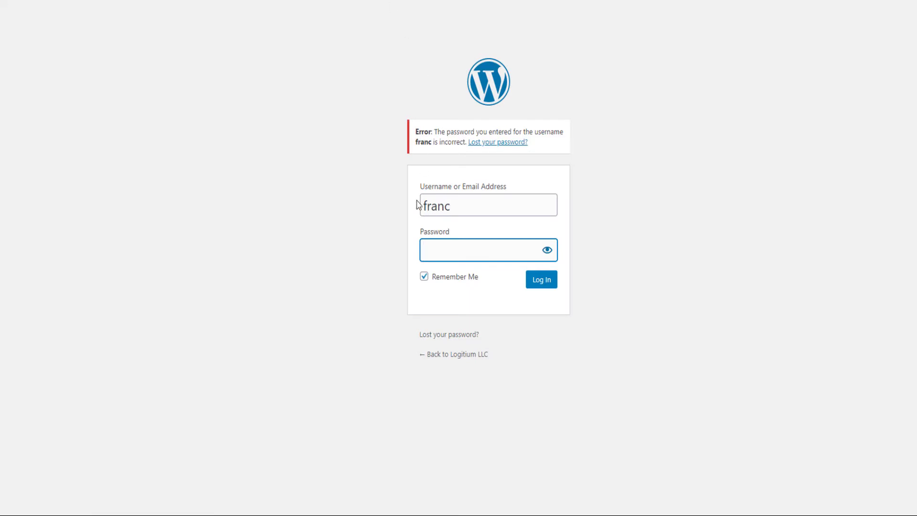
text(•••••••••••)
click(542, 282)
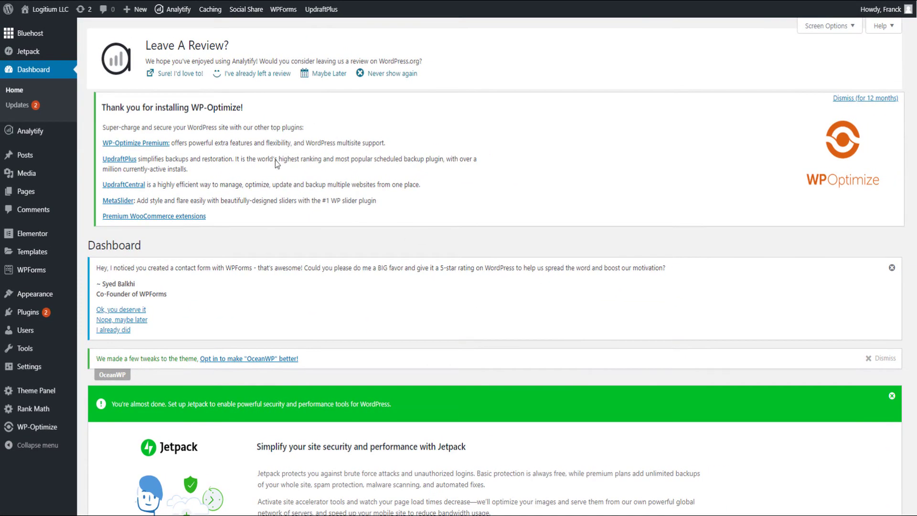
scroll(276, 247, down, 6)
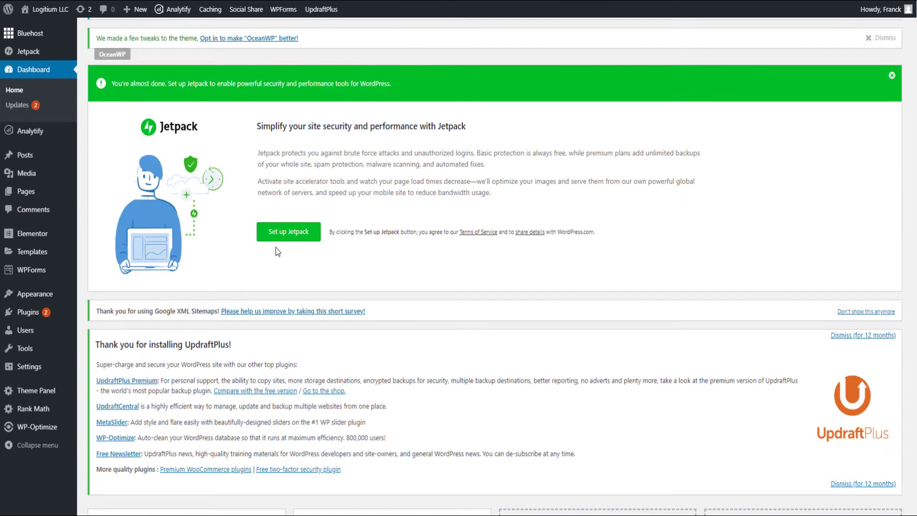
scroll(276, 247, up, 3)
scroll(277, 252, up, 3)
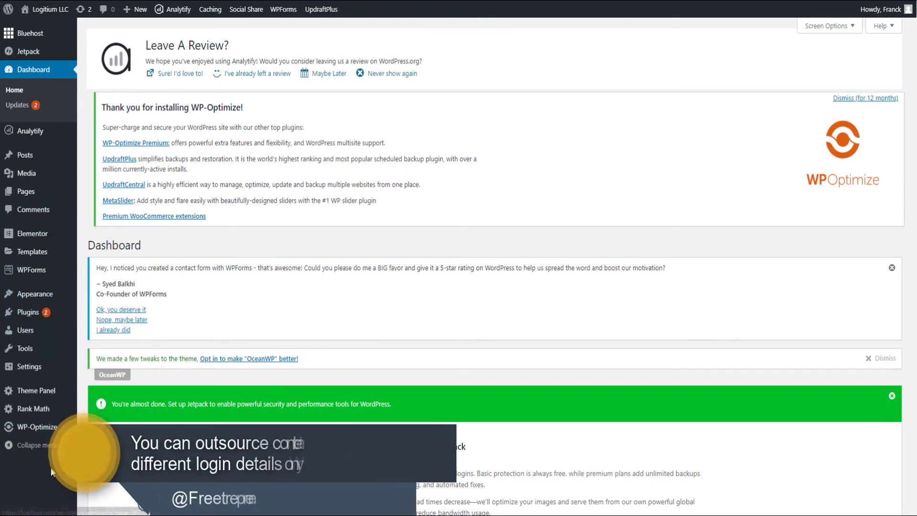
mouse_move(18, 313)
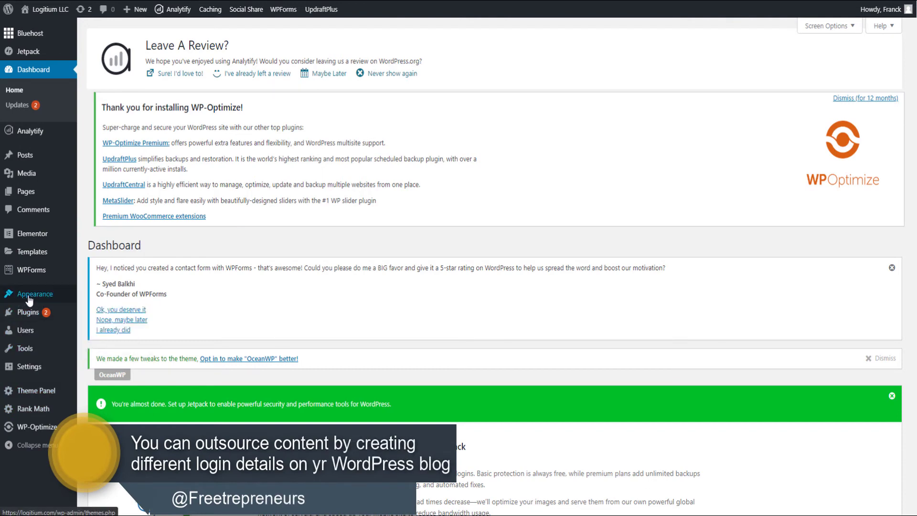
mouse_move(20, 154)
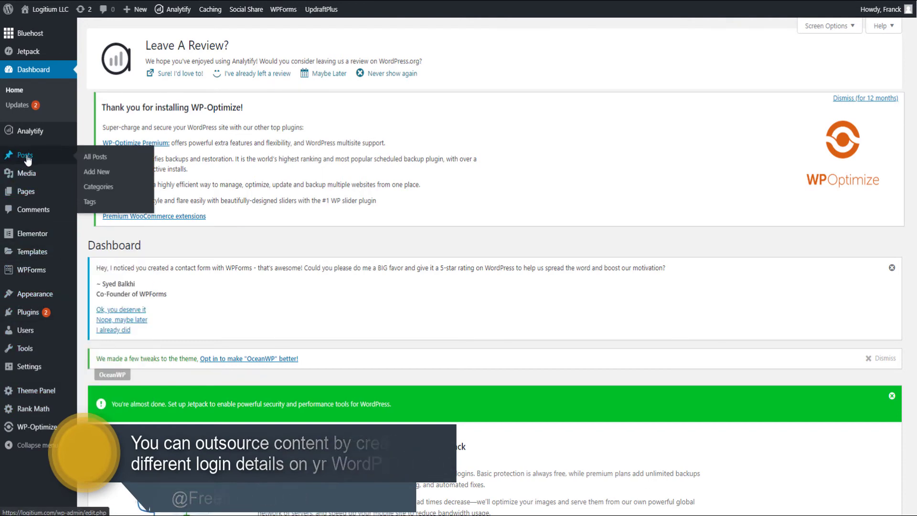